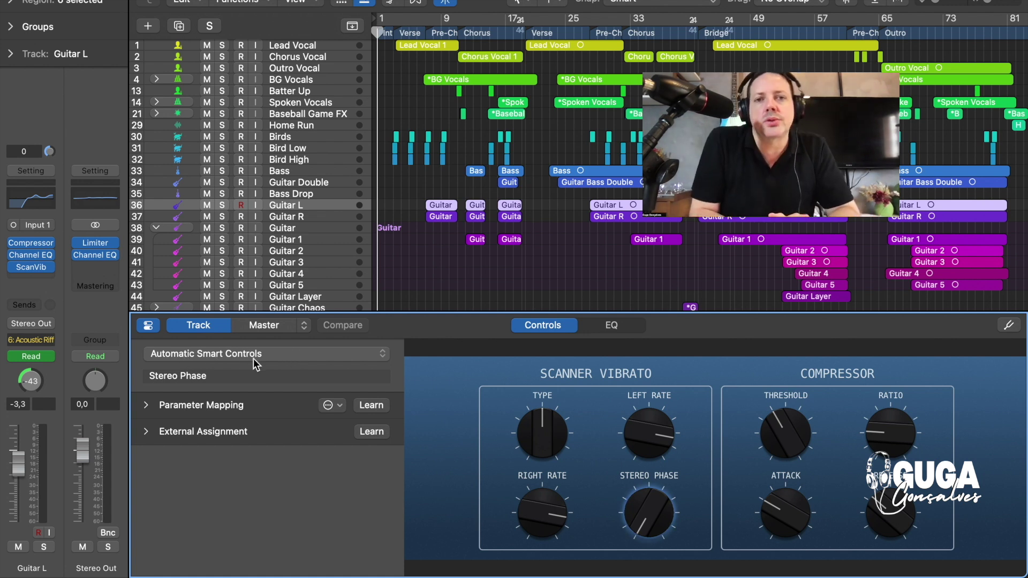
Try the Modern Synth 8 and British Combo layouts for the Guitar L track's Smart Controls.
{"action": "left_click", "coordinate": [300, 352]}
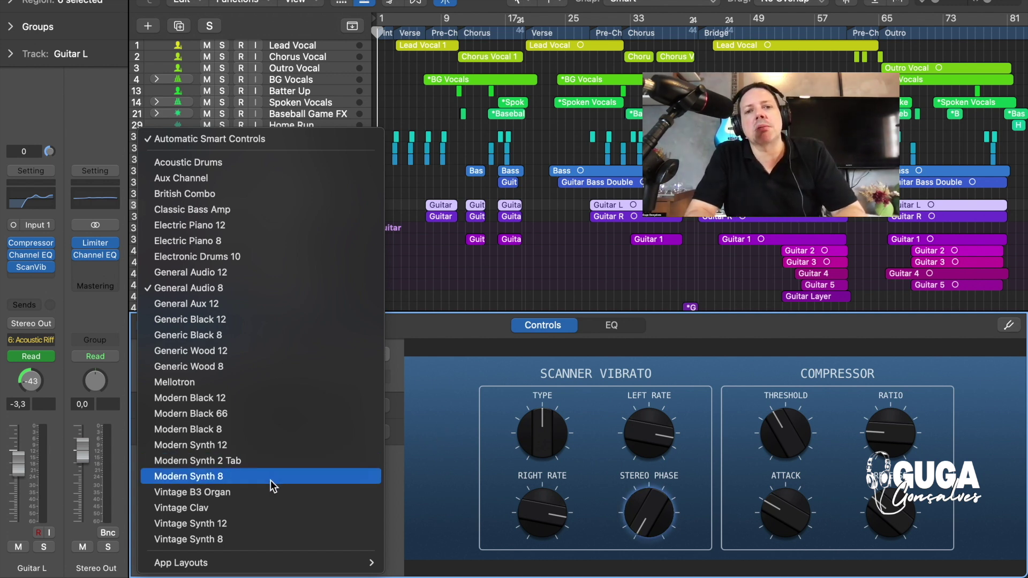
{"action": "left_click", "coordinate": [213, 481]}
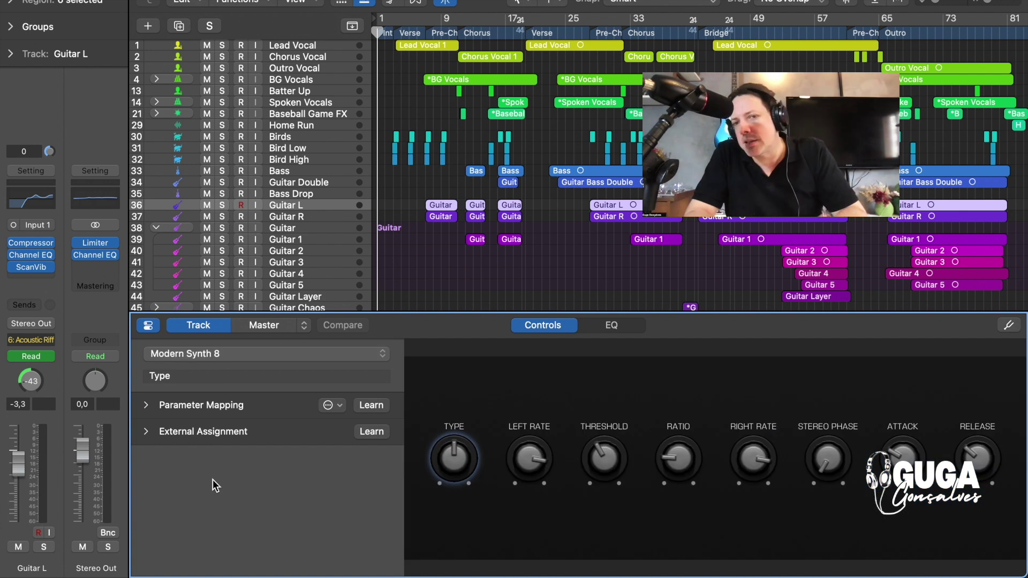
{"action": "left_click", "coordinate": [222, 356]}
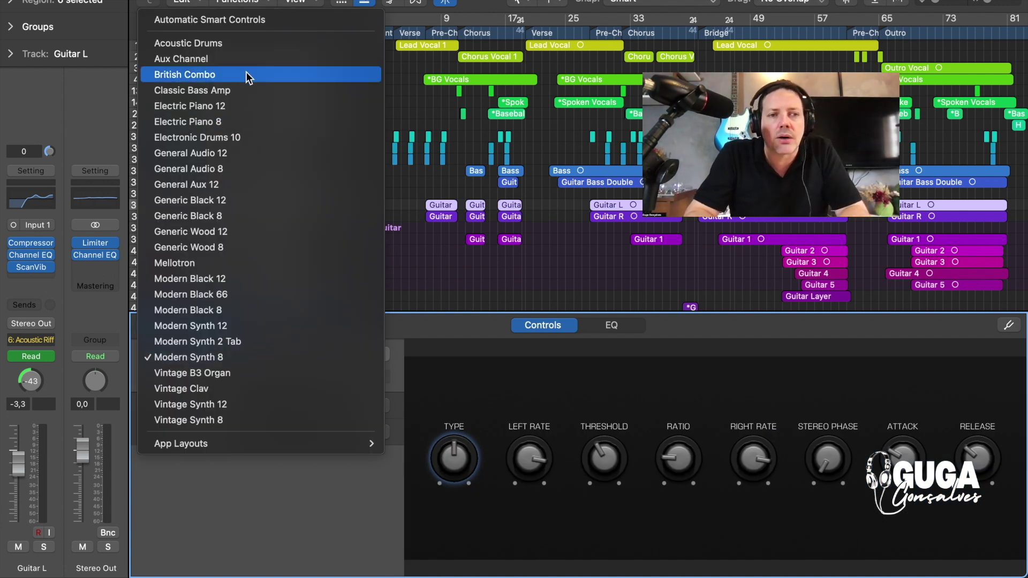
{"action": "left_click", "coordinate": [282, 76]}
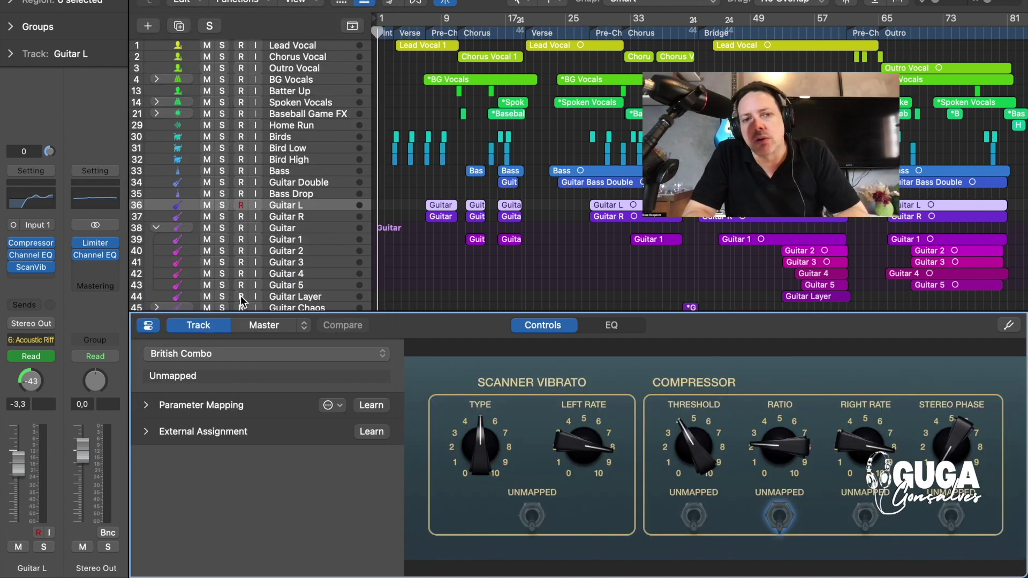
Set the Guitar L track's Smart Controls layout to General Audio 8.
{"action": "left_click", "coordinate": [246, 352]}
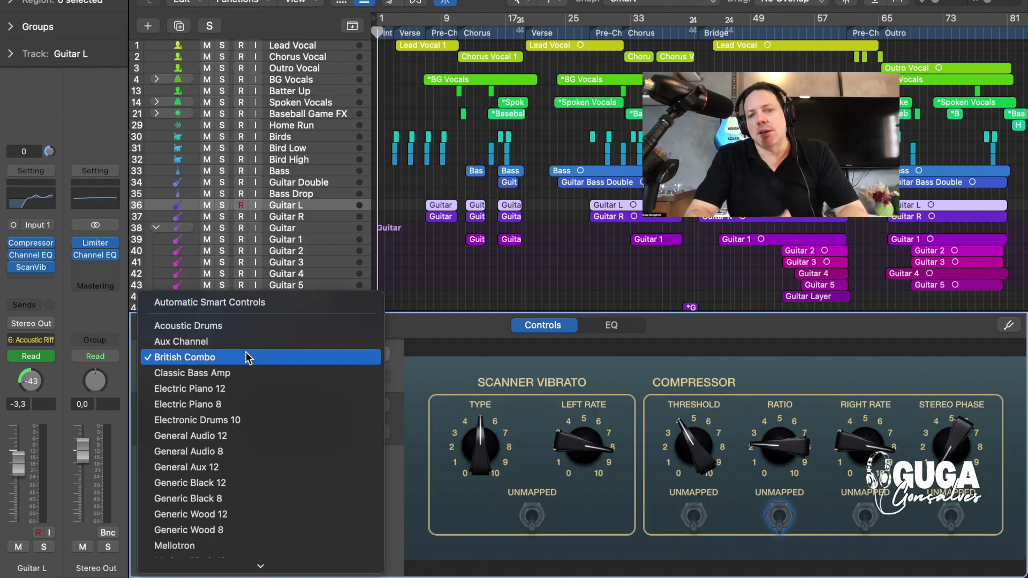
{"action": "left_click", "coordinate": [272, 451]}
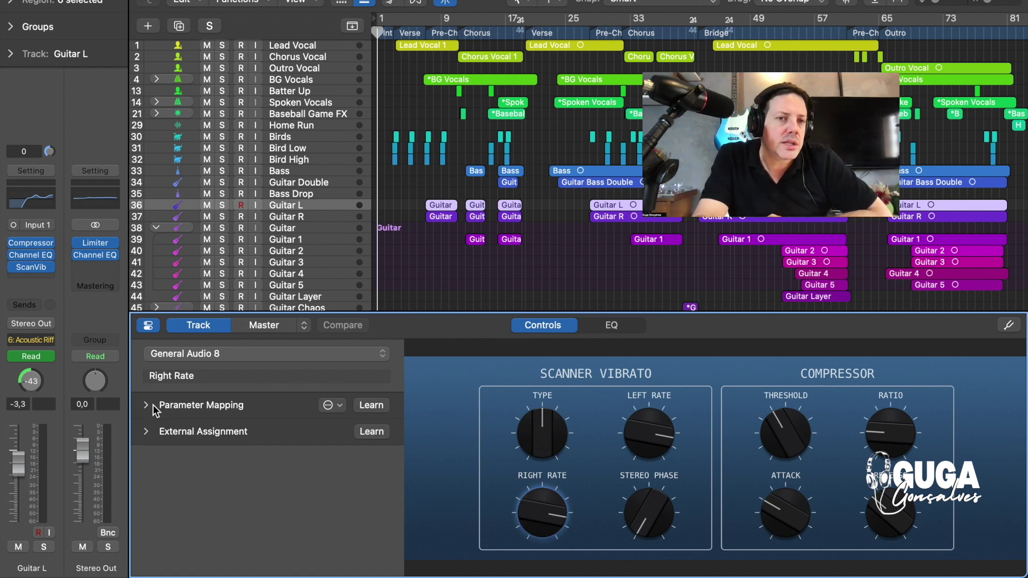
Show the Master channel's Smart Controls and set the limiter's Lookahead to 3.8.
{"action": "left_click", "coordinate": [274, 326]}
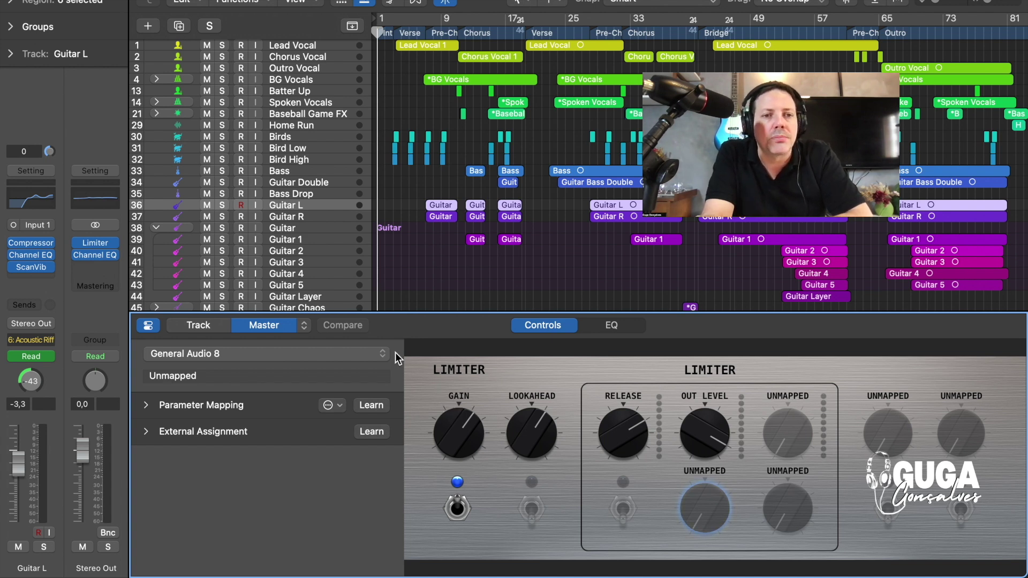
{"action": "left_click", "coordinate": [548, 427]}
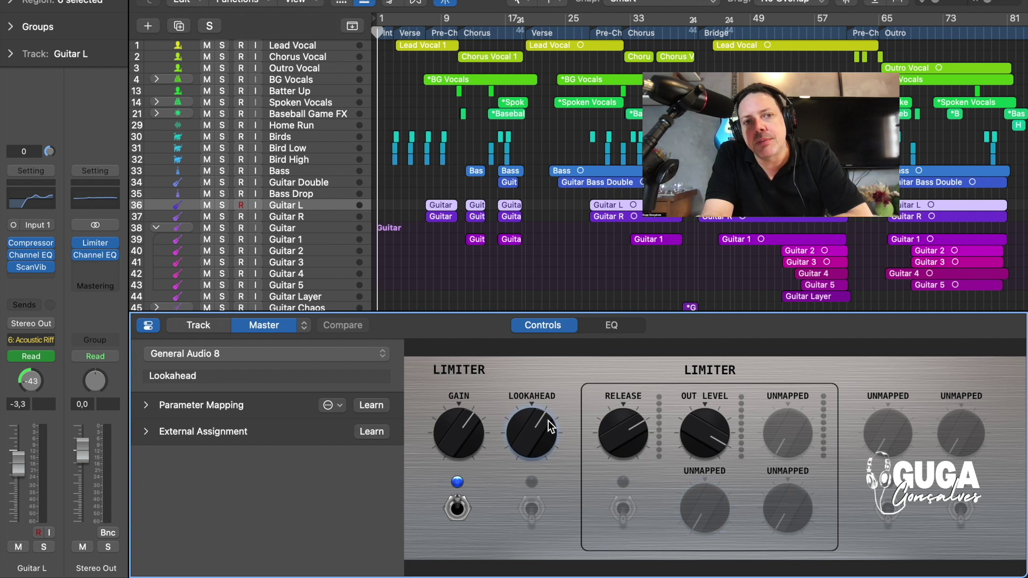
{"action": "mouse_move", "coordinate": [559, 445]}
{"action": "left_mouse_down"}
{"action": "mouse_move", "coordinate": [560, 460]}
{"action": "mouse_move", "coordinate": [568, 444]}
{"action": "left_mouse_up"}
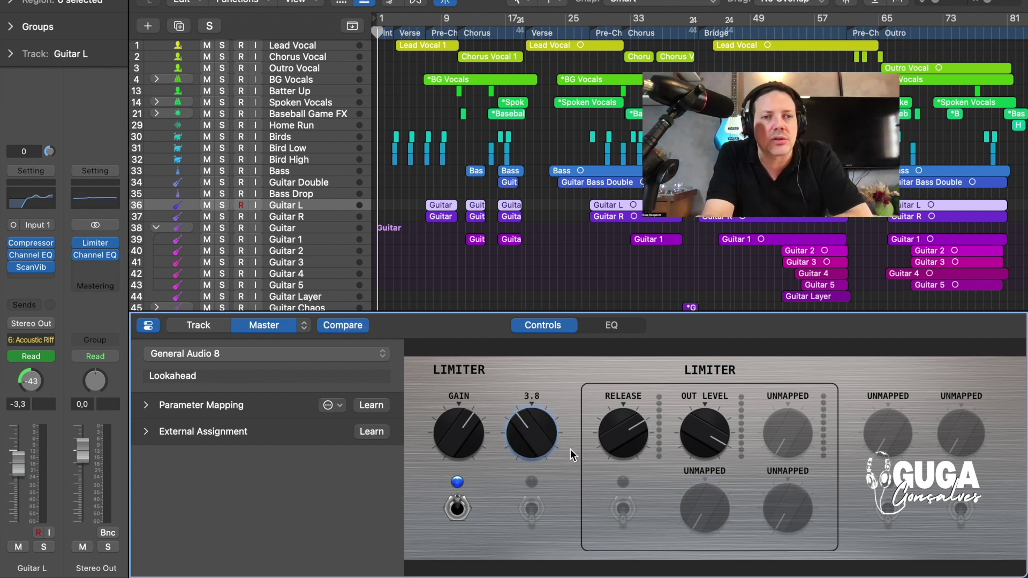
Compare the edited master settings with the saved ones several times and raise the limiter's Gain slightly.
{"action": "left_click", "coordinate": [339, 326]}
{"action": "left_click", "coordinate": [340, 326]}
{"action": "left_click", "coordinate": [340, 326]}
{"action": "left_click", "coordinate": [340, 326]}
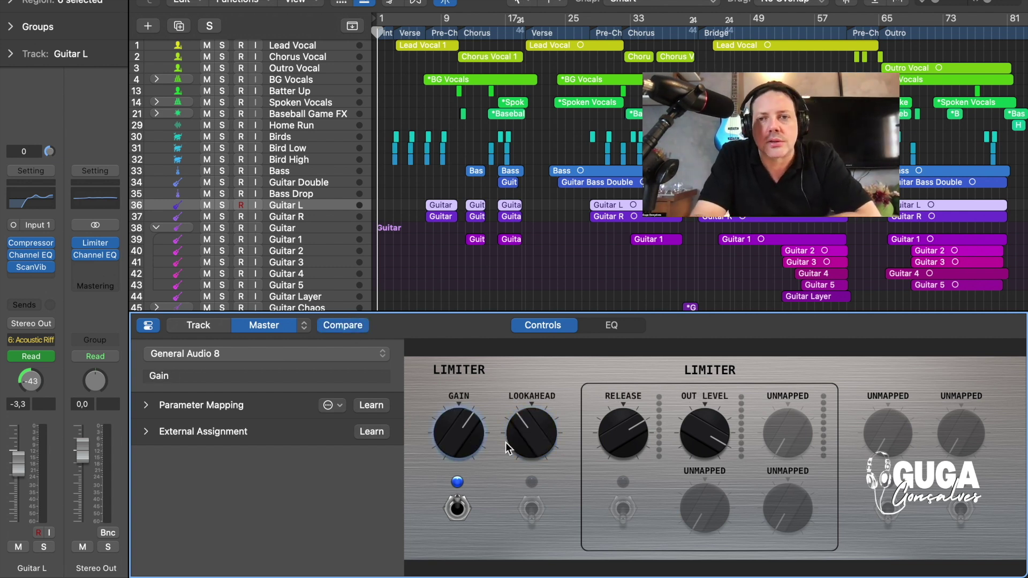
{"action": "left_click_drag", "start_coordinate": [438, 389], "coordinate": [474, 407]}
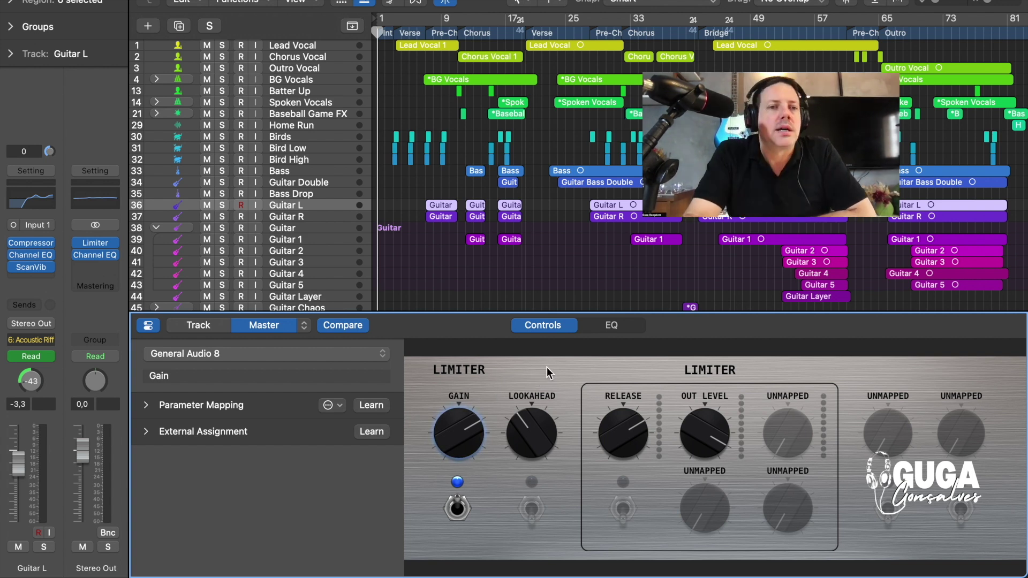
View the Master channel's EQ and look through its preset list, including the 02 Keyboards category.
{"action": "left_click", "coordinate": [620, 332]}
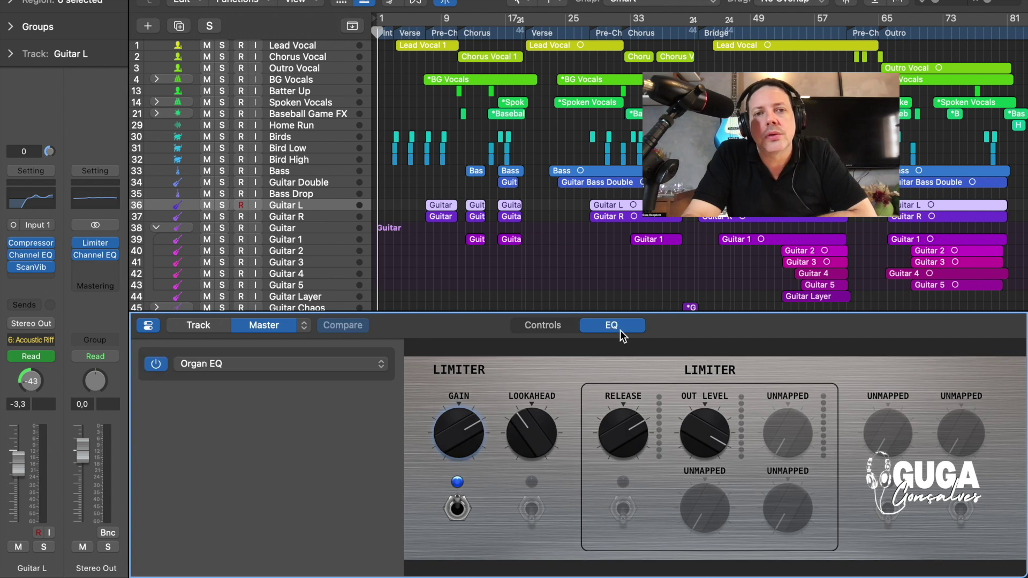
{"action": "left_click", "coordinate": [384, 367]}
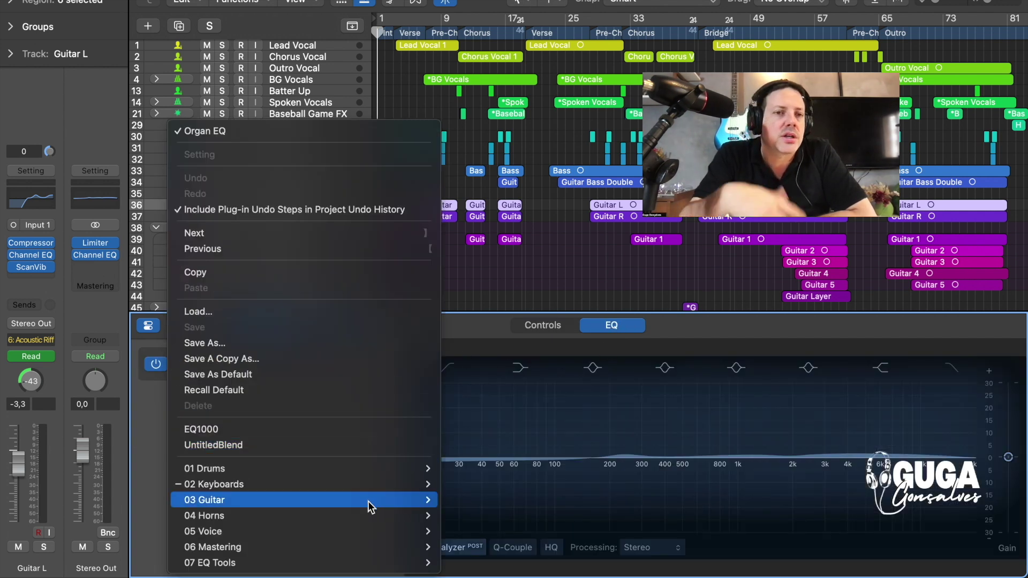
{"action": "mouse_move", "coordinate": [380, 486]}
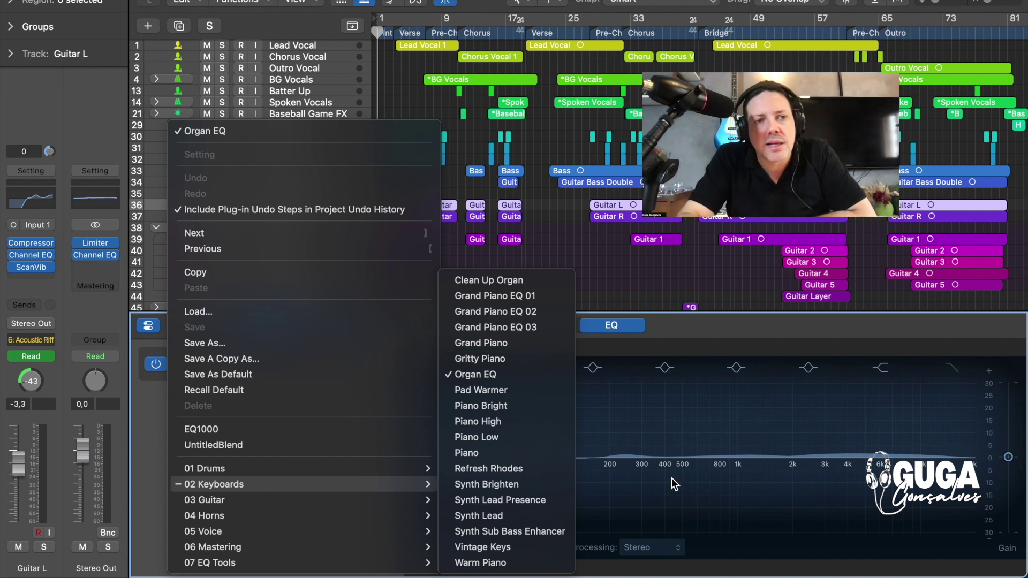
{"action": "left_click", "coordinate": [683, 461]}
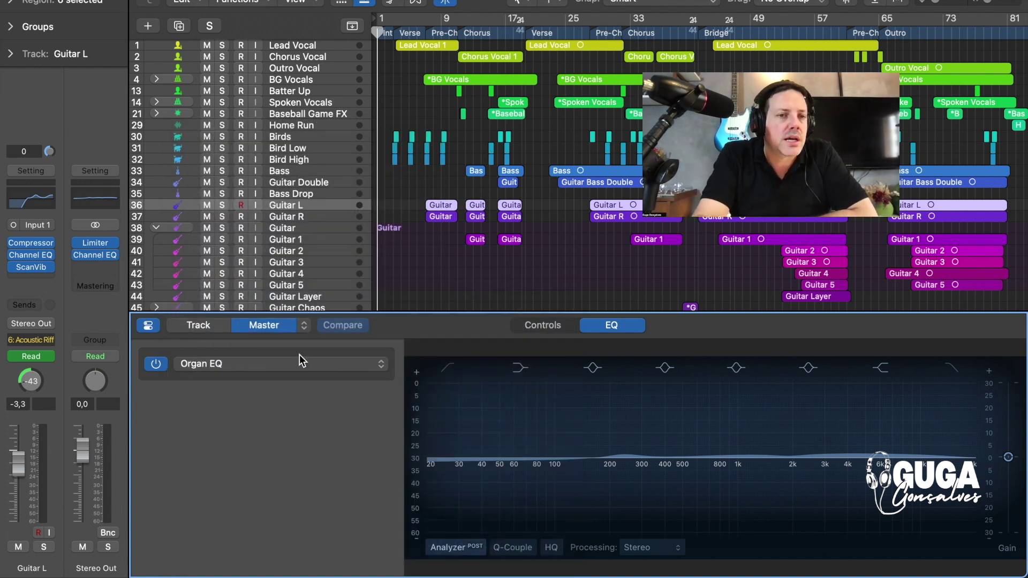
Return to the Guitar L track's Smart Controls and expand the Parameter Mapping and External Assignment sections.
{"action": "left_click", "coordinate": [199, 327]}
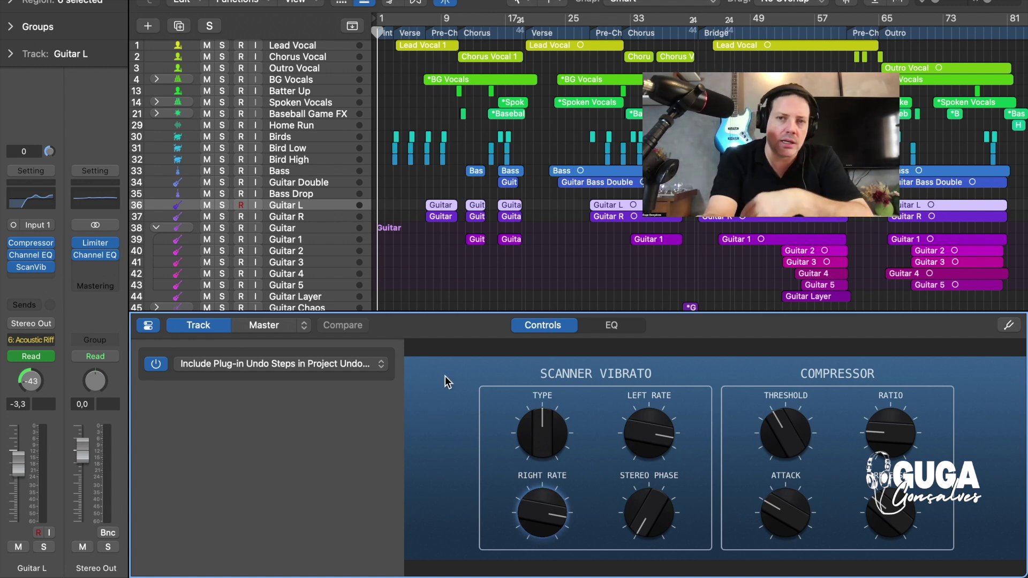
{"action": "left_click", "coordinate": [525, 328]}
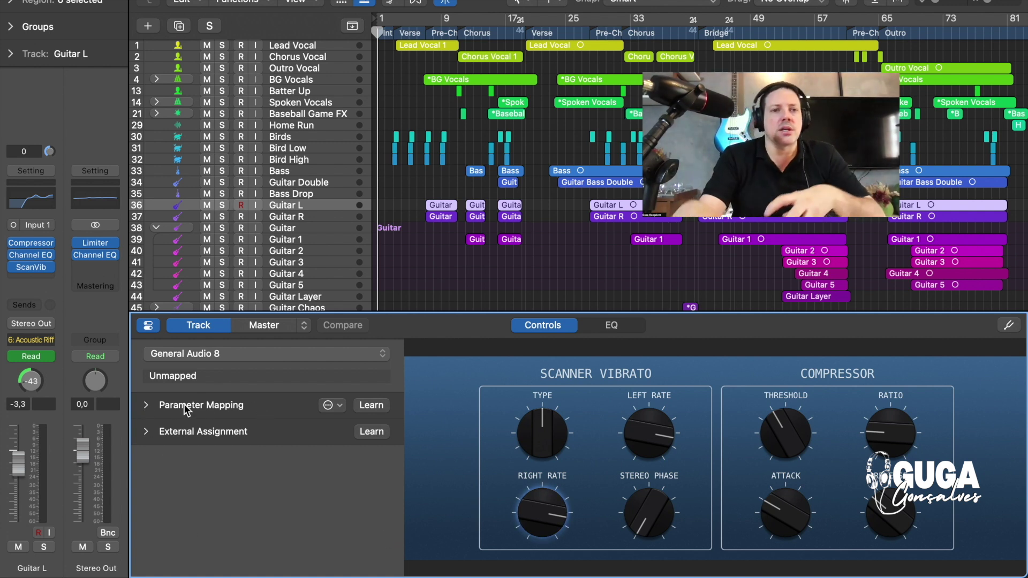
{"action": "left_click", "coordinate": [146, 406]}
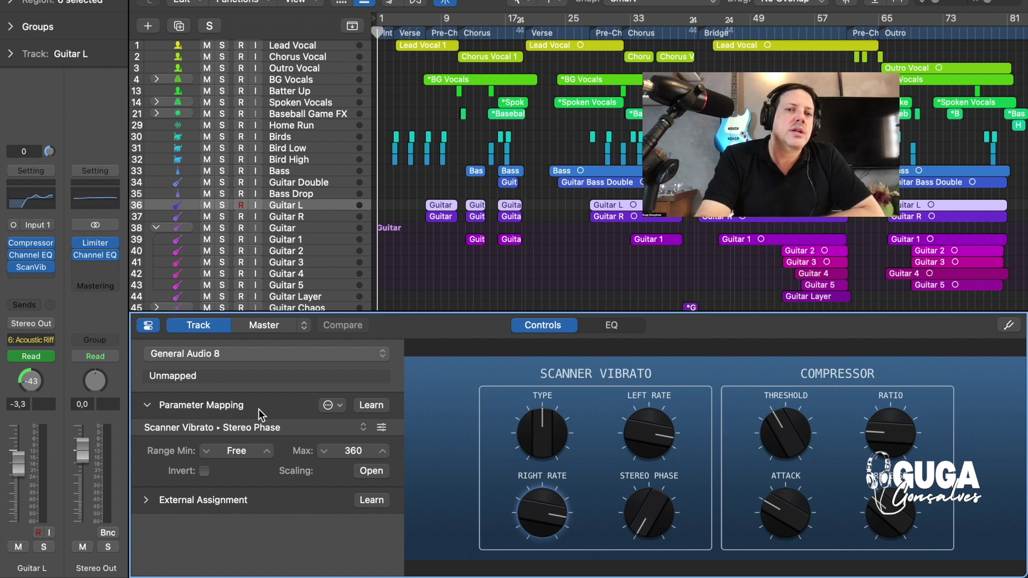
{"action": "left_click", "coordinate": [146, 503]}
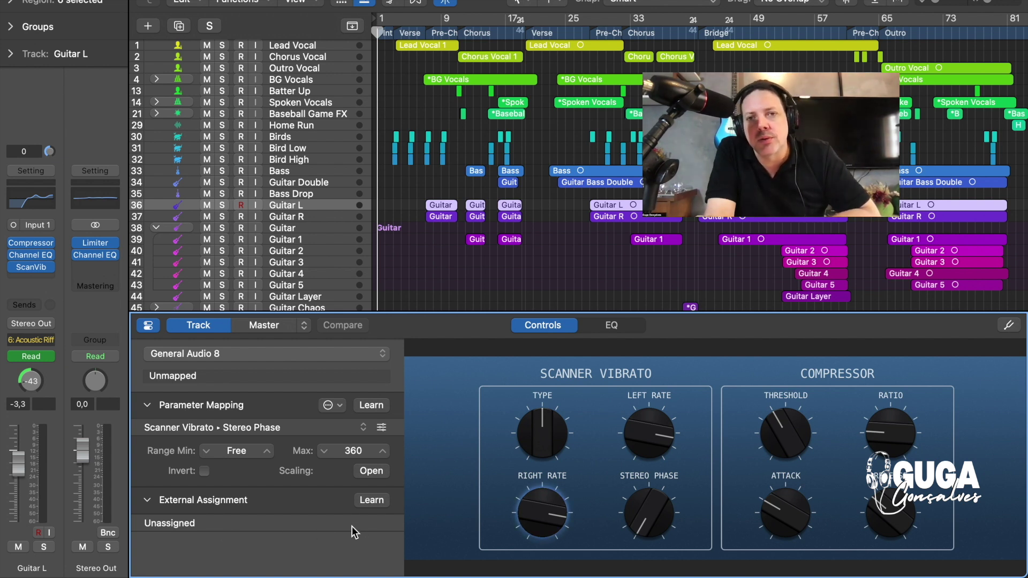
Turn on learning for External Assignment and set the Scanner Vibrato's Right Rate to 6.05.
{"action": "left_click", "coordinate": [378, 503]}
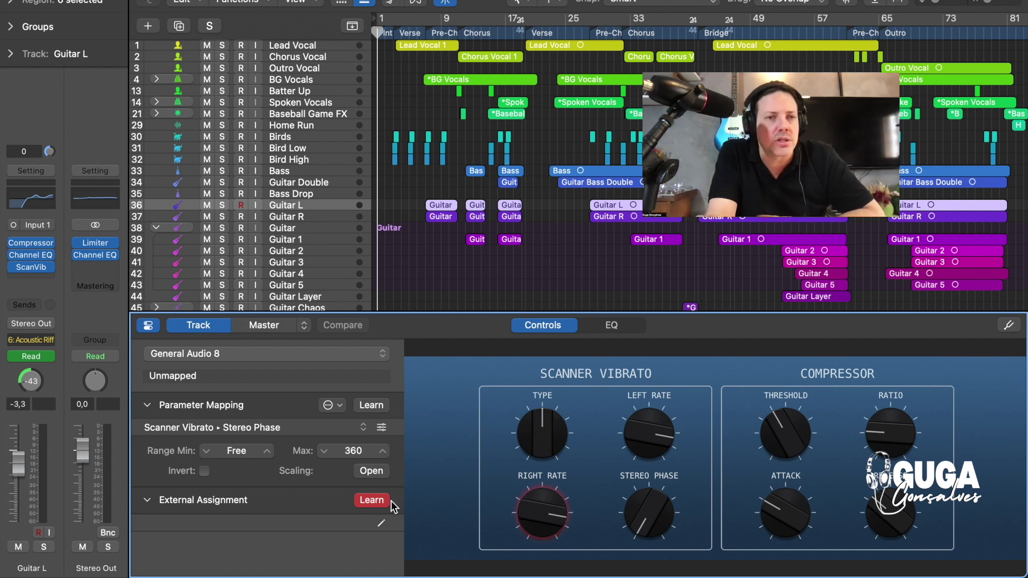
{"action": "left_click_drag", "start_coordinate": [550, 513], "coordinate": [557, 533]}
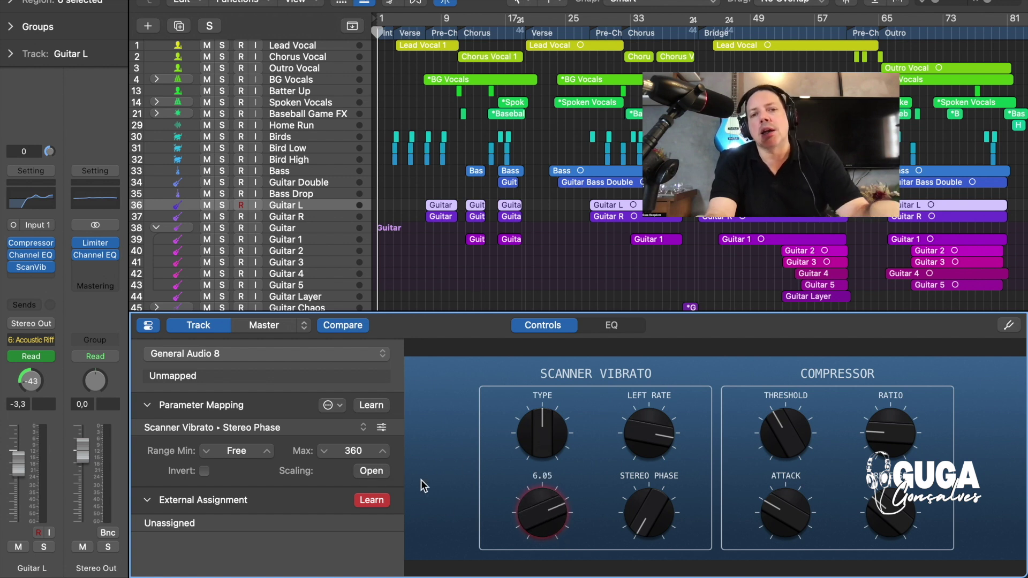
Select the Type, Left Rate and Attack knobs in turn as targets for the external assignment.
{"action": "left_click", "coordinate": [529, 441]}
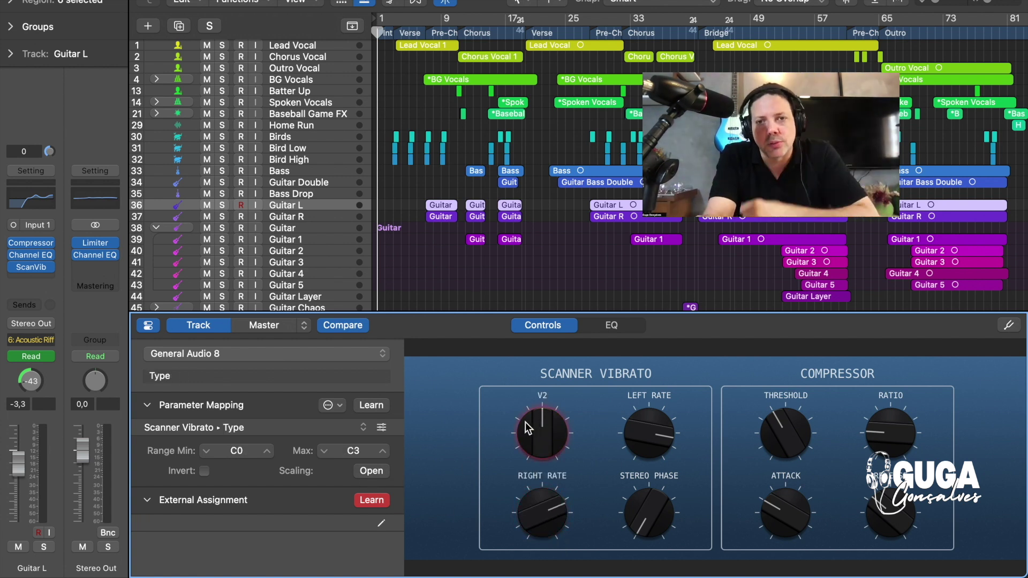
{"action": "left_click", "coordinate": [649, 423]}
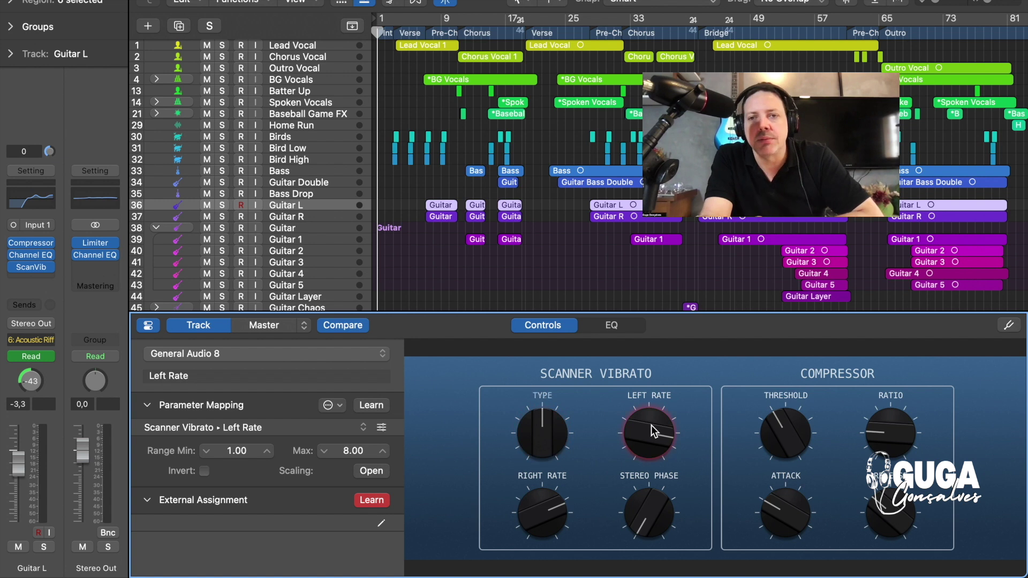
{"action": "left_click", "coordinate": [768, 512]}
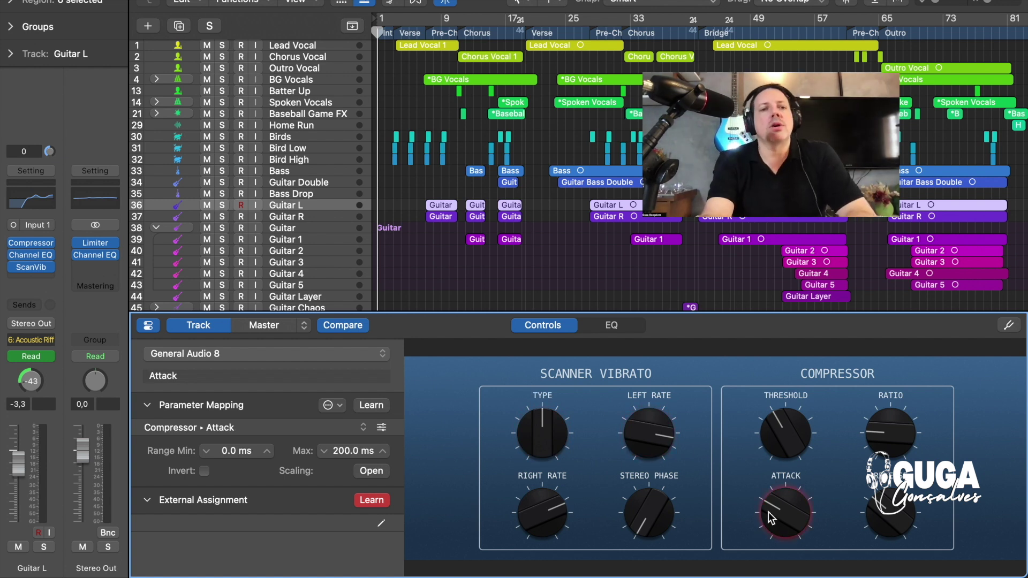
Set the Compressor's Threshold to -15.0 dB and the Scanner Vibrato's Left Rate to 5.85.
{"action": "left_click", "coordinate": [771, 422]}
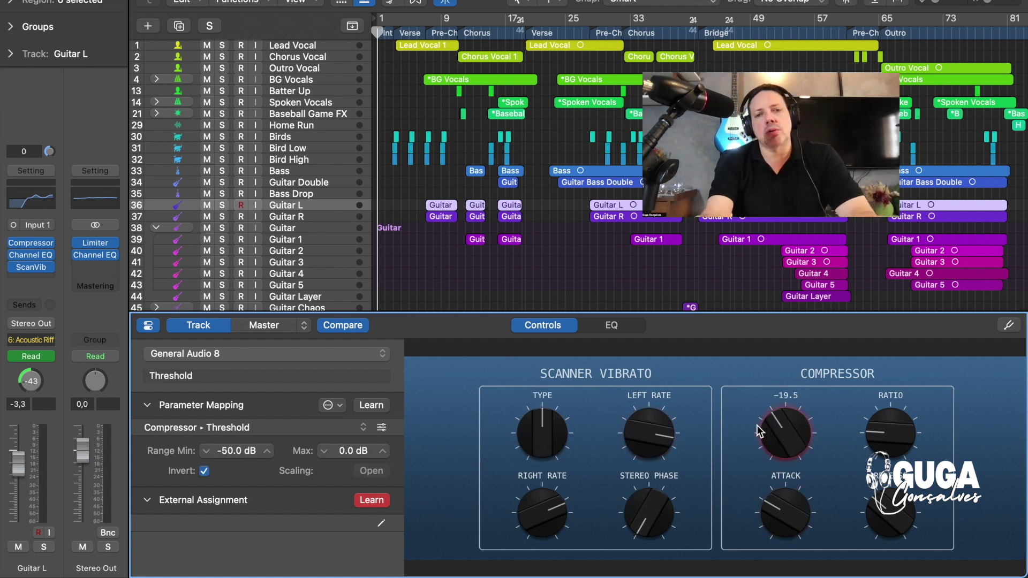
{"action": "left_click_drag", "start_coordinate": [754, 436], "coordinate": [754, 438]}
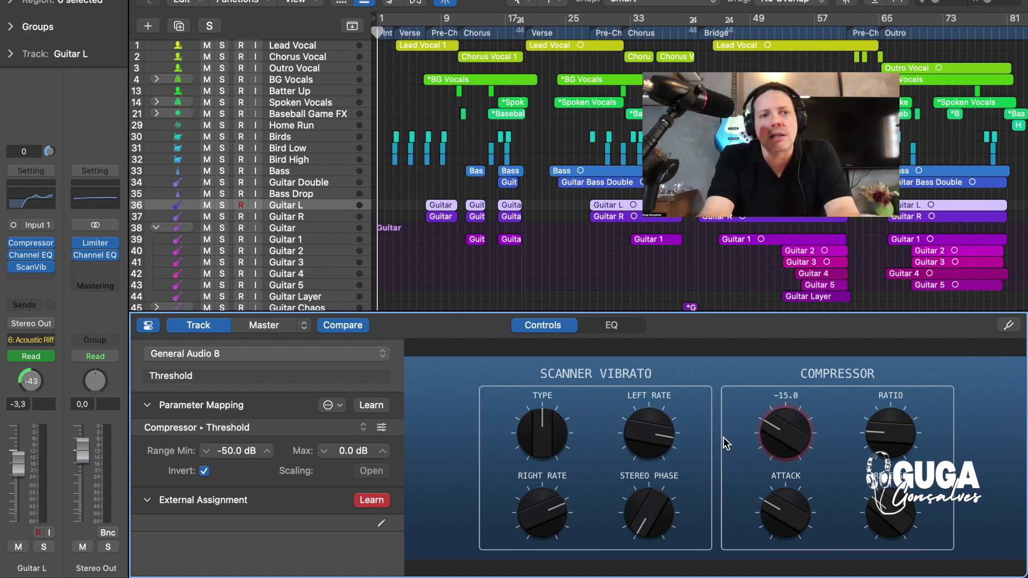
{"action": "left_click", "coordinate": [668, 431]}
{"action": "left_click_drag", "start_coordinate": [668, 431], "coordinate": [678, 458]}
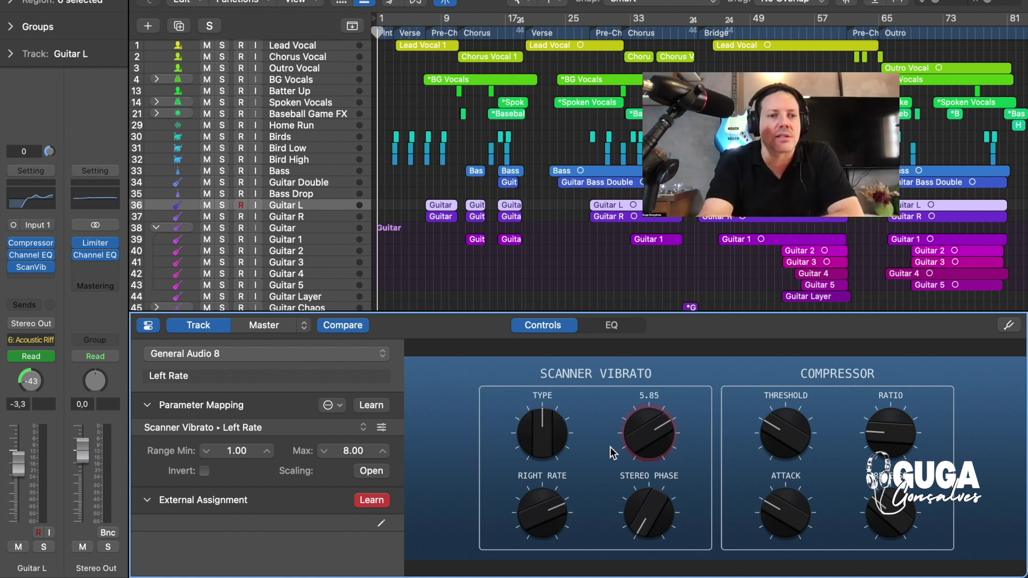
Select the Ratio, Release and Right Rate knobs in turn, ending with the Scanner Vibrato's Type knob as the assignment target.
{"action": "left_click", "coordinate": [898, 436]}
{"action": "left_click", "coordinate": [893, 519]}
{"action": "left_click", "coordinate": [538, 508]}
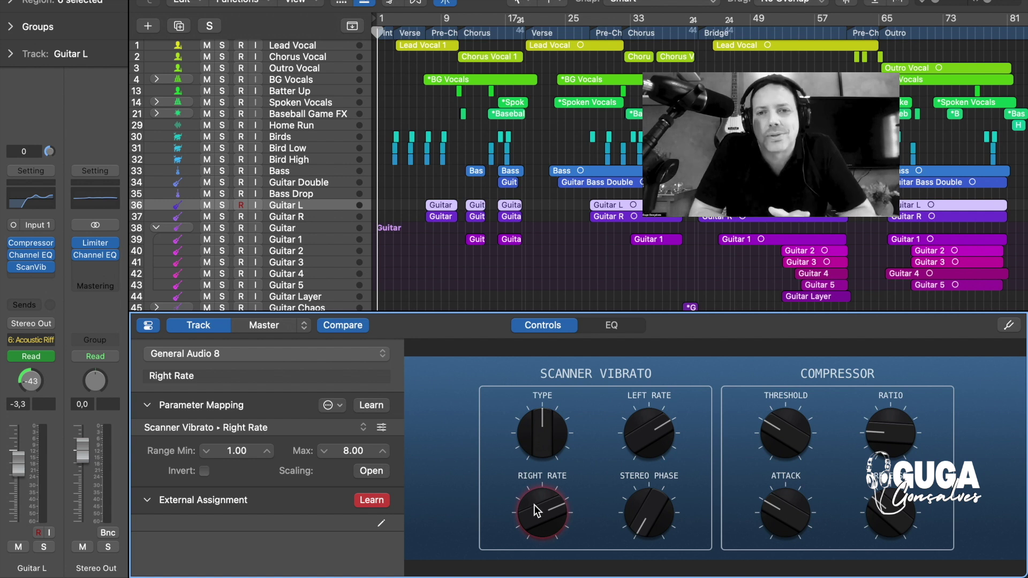
{"action": "left_click", "coordinate": [545, 428]}
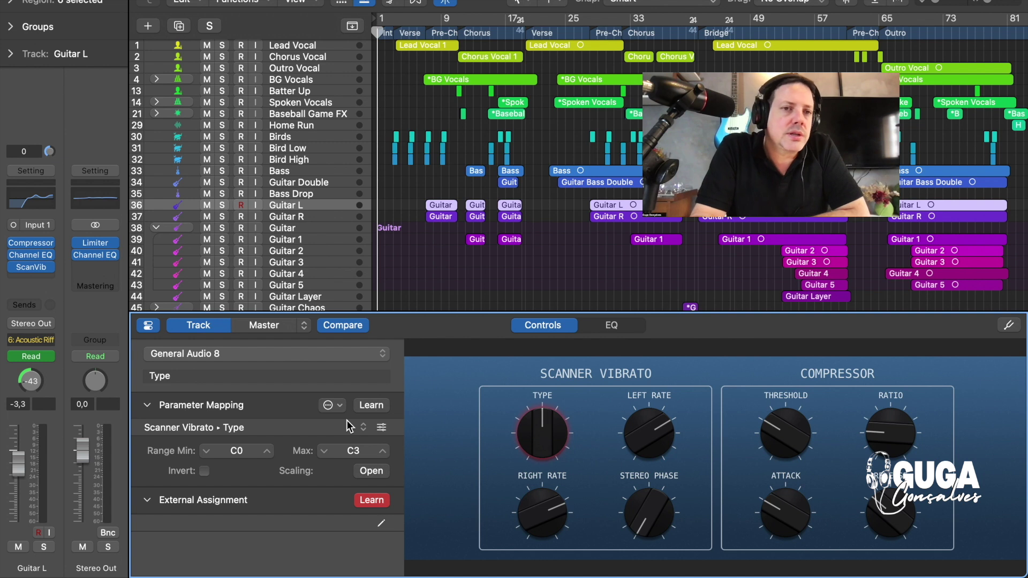
Inspect the Scanner Vibrato plug-in window and the parameters available for mapping to the Type knob.
{"action": "left_click", "coordinate": [384, 427]}
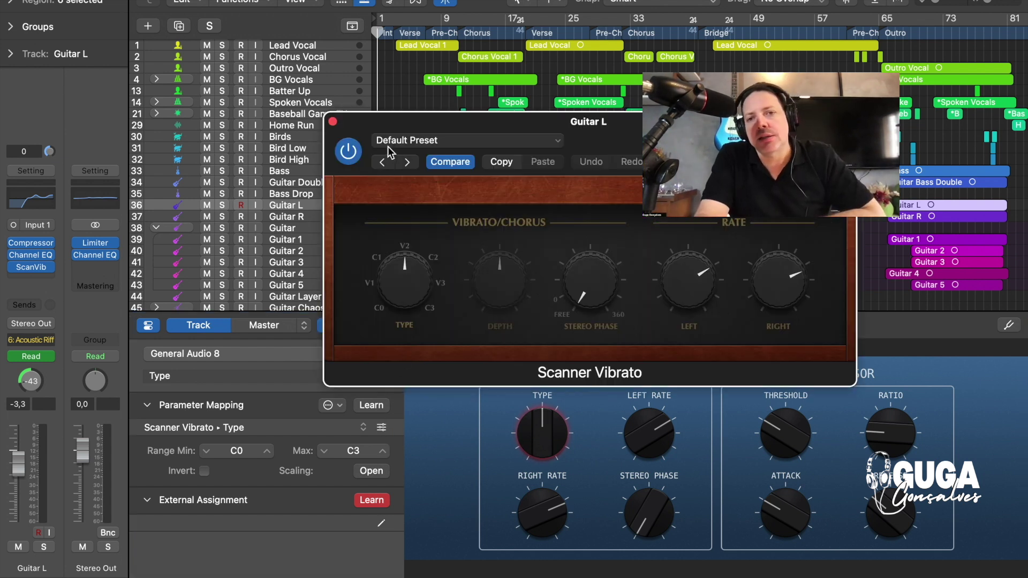
{"action": "left_click", "coordinate": [332, 122]}
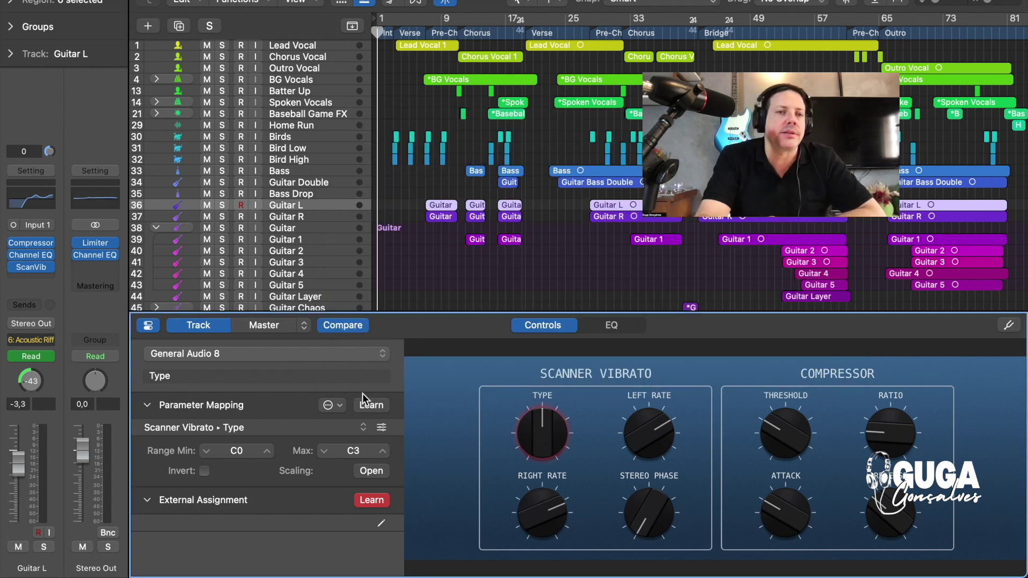
{"action": "left_click", "coordinate": [369, 429]}
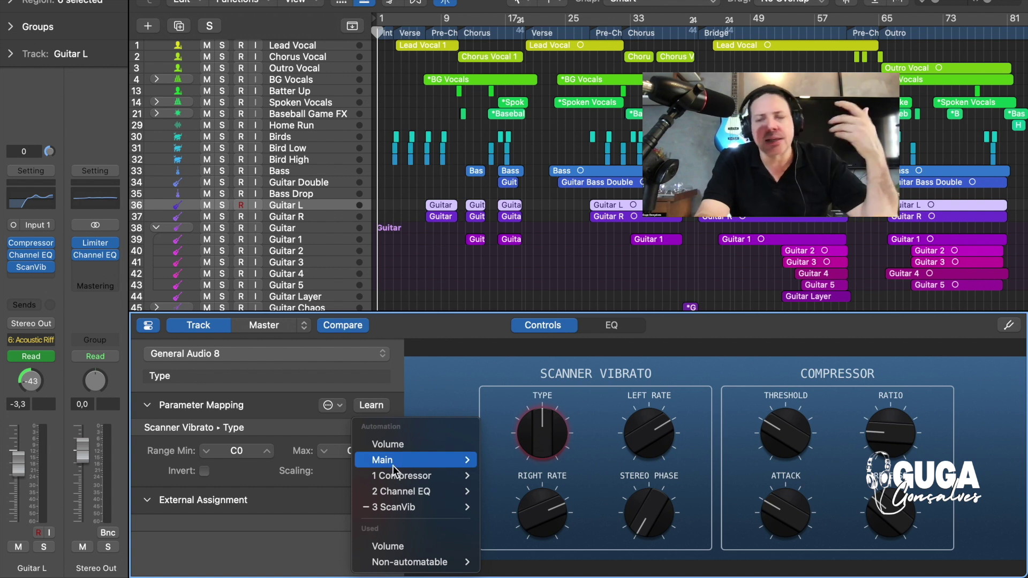
{"action": "mouse_move", "coordinate": [394, 476]}
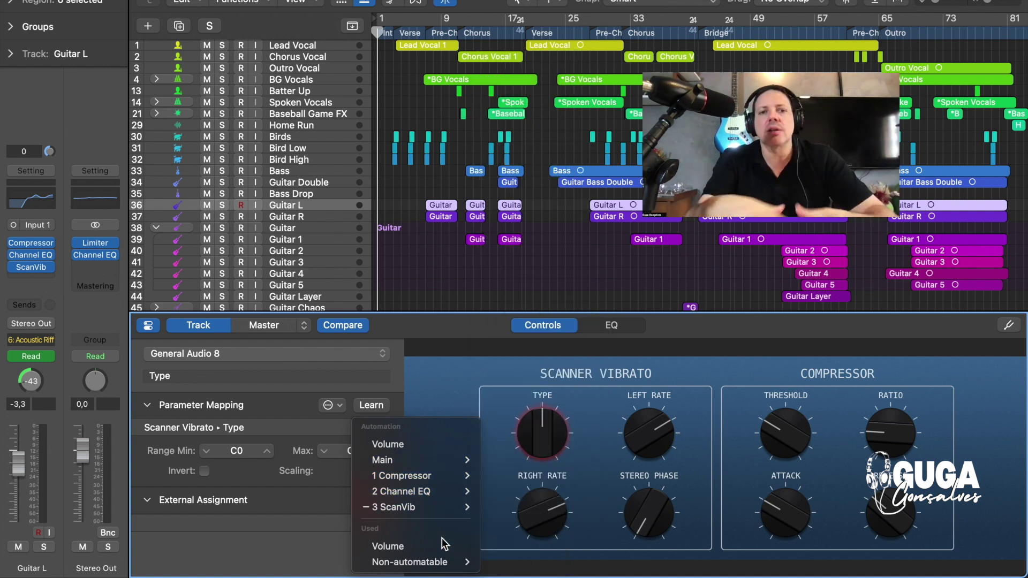
{"action": "mouse_move", "coordinate": [444, 563]}
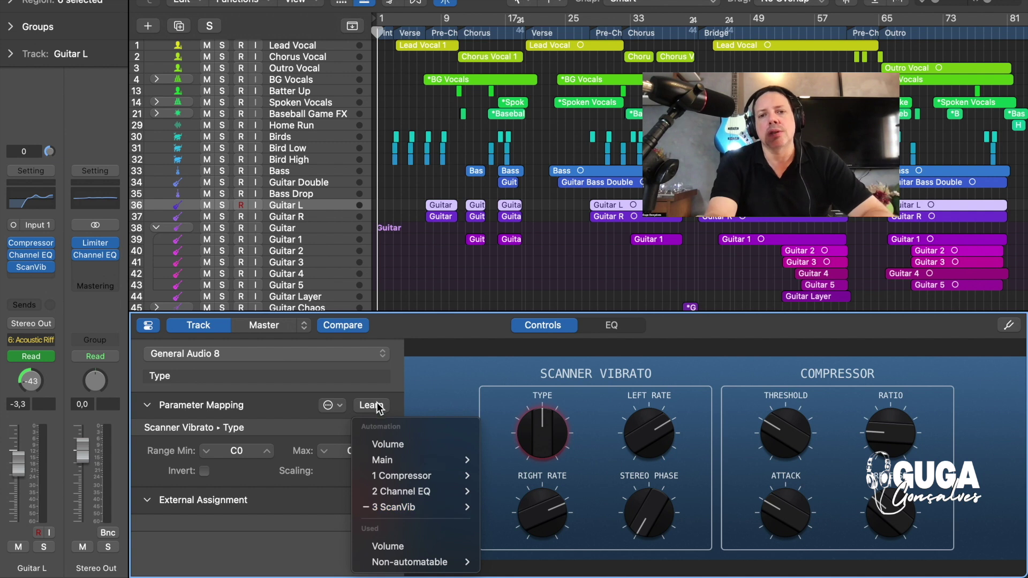
{"action": "left_click", "coordinate": [396, 405]}
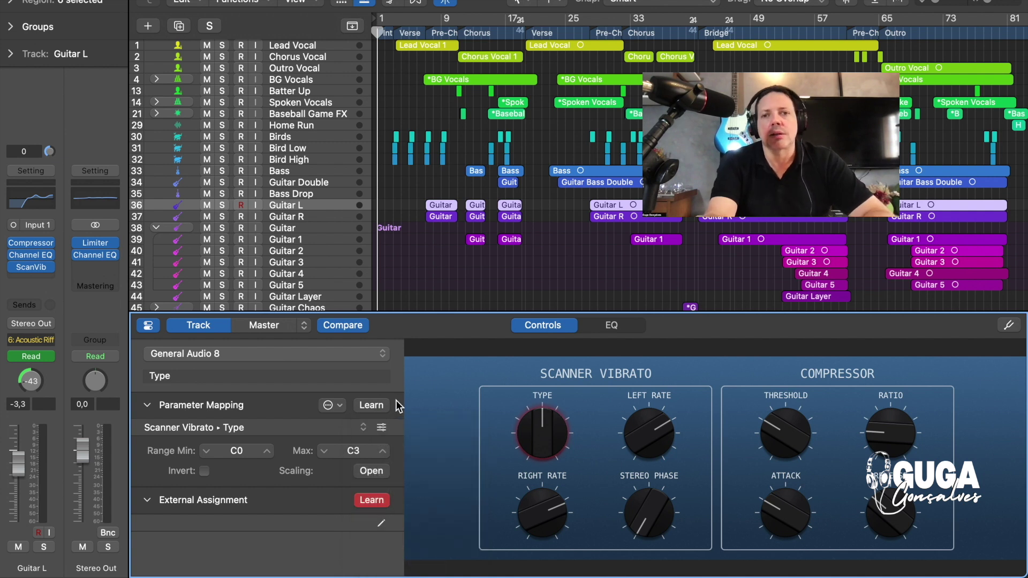
Reshape the Type knob's parameter scaling into an unstepped rising S-curve with its midpoint at (62, C1).
{"action": "left_click", "coordinate": [377, 474]}
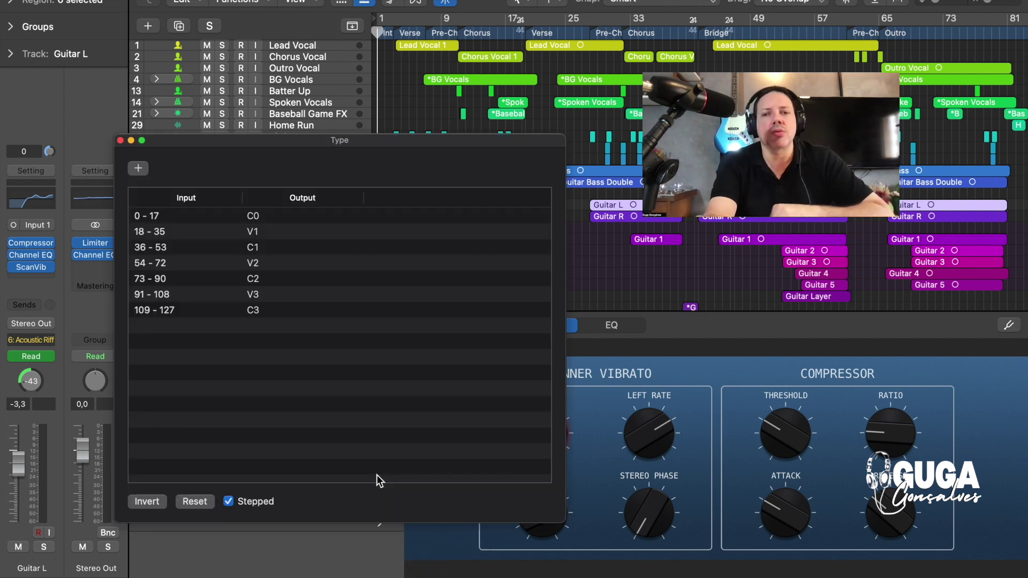
{"action": "left_click", "coordinate": [248, 503]}
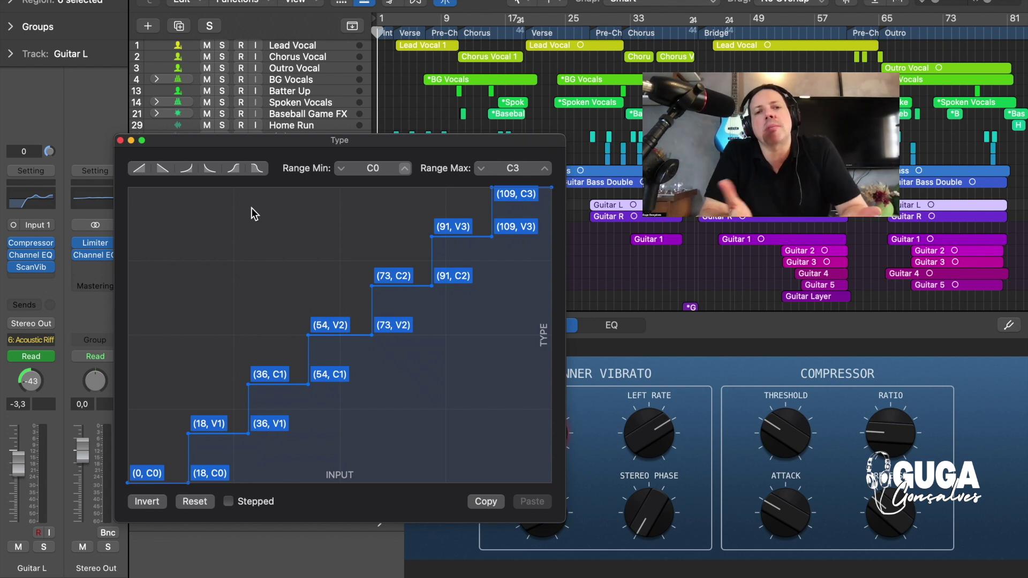
{"action": "left_click", "coordinate": [259, 172]}
{"action": "left_click", "coordinate": [242, 169]}
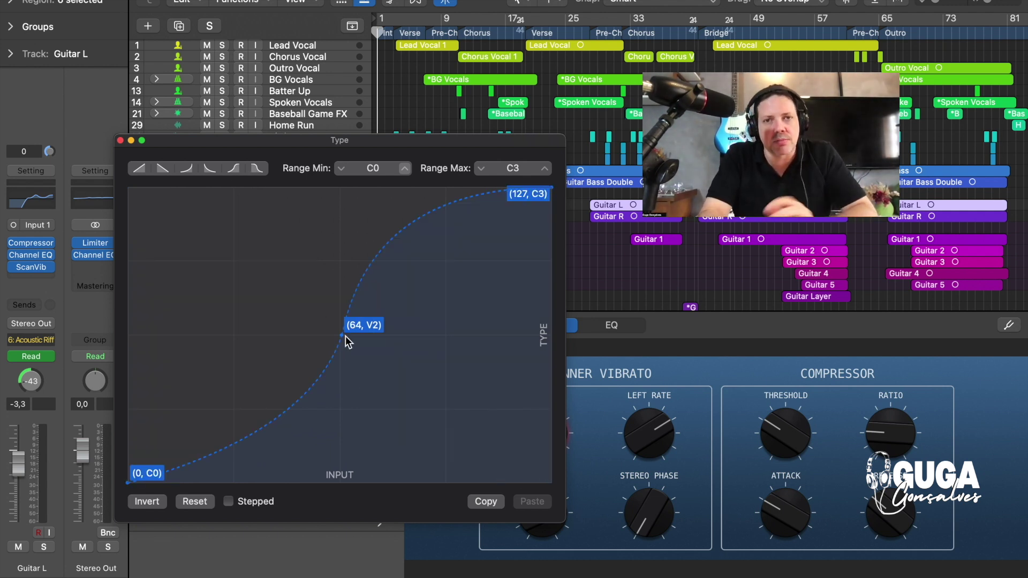
{"action": "left_click_drag", "start_coordinate": [344, 335], "coordinate": [335, 383]}
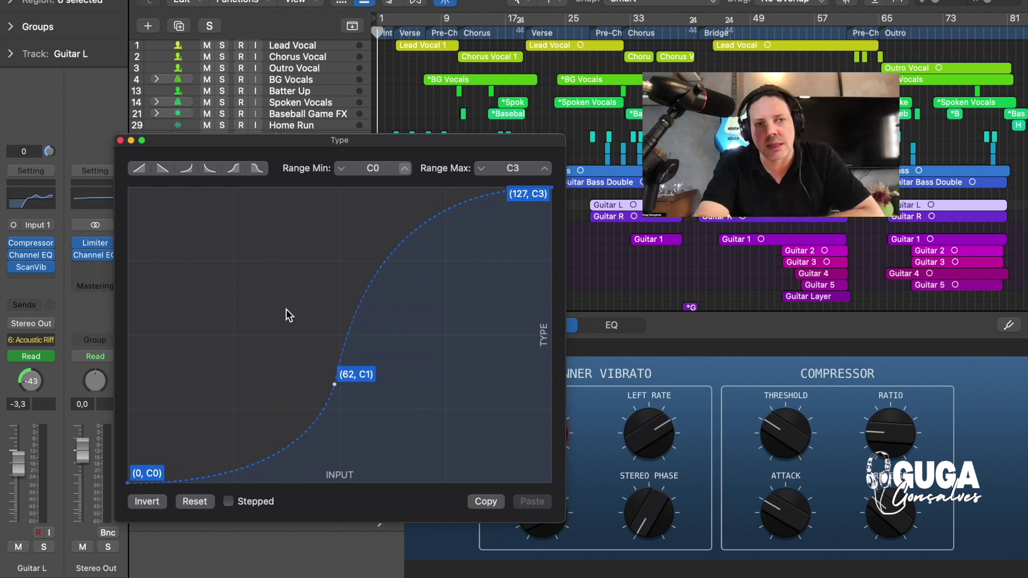
{"action": "left_click", "coordinate": [121, 141]}
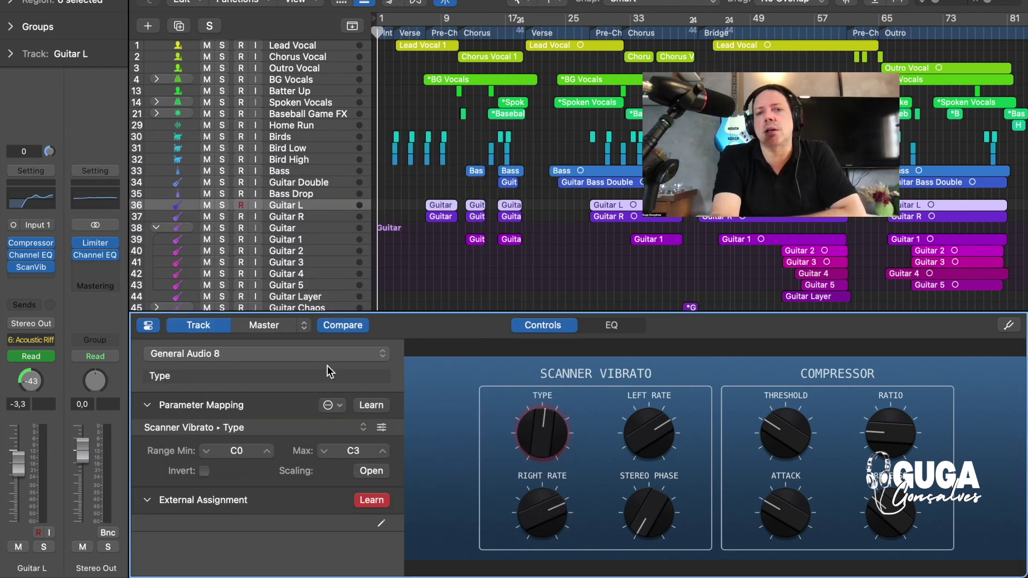
Add a new zone named MIDI2 to the controller assignments.
{"action": "left_click", "coordinate": [383, 524]}
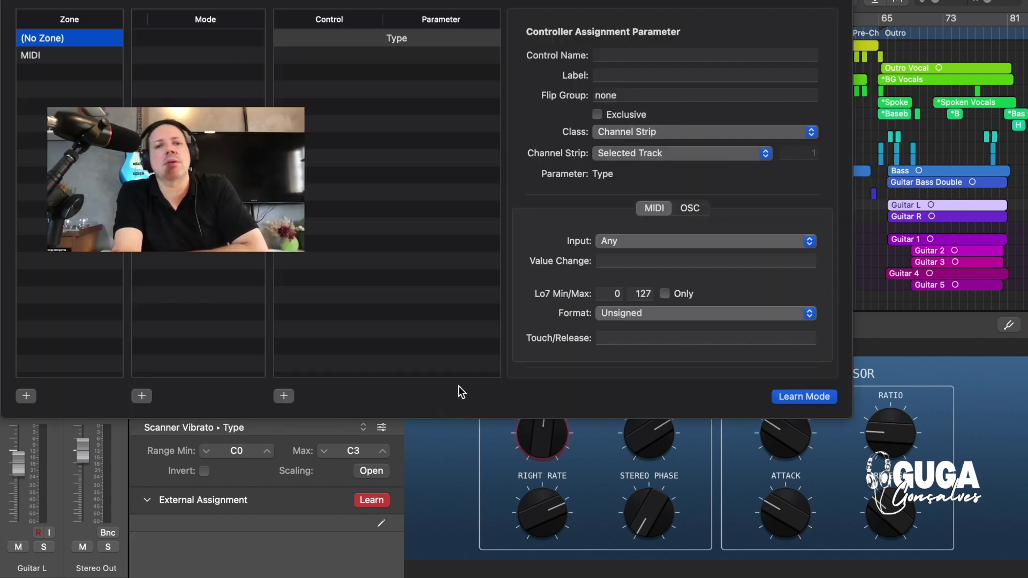
{"action": "left_click", "coordinate": [103, 57]}
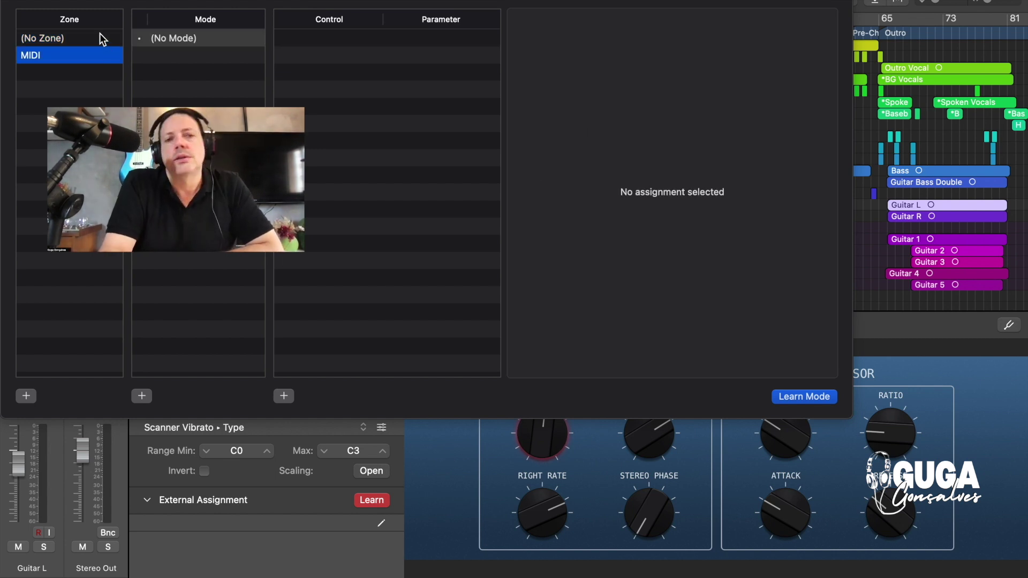
{"action": "left_click", "coordinate": [99, 34]}
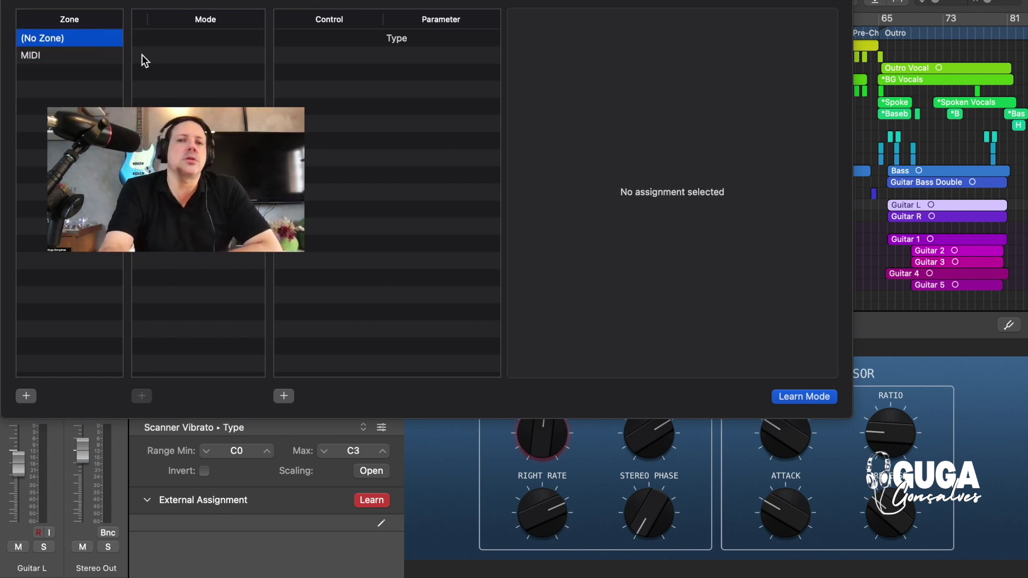
{"action": "left_click", "coordinate": [27, 397]}
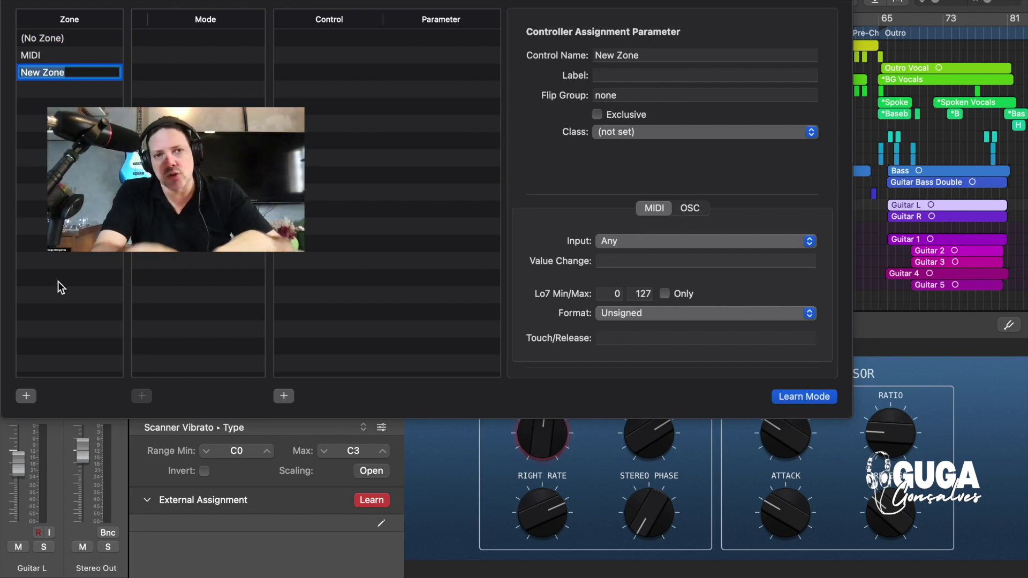
{"action": "type", "text": "MIDI2"}
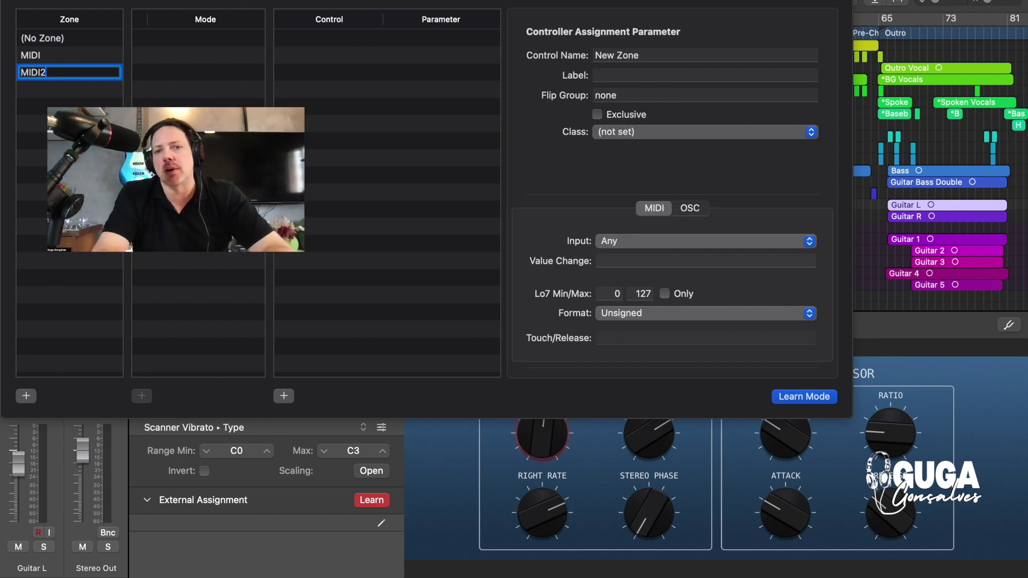
{"action": "key", "text": "Return"}
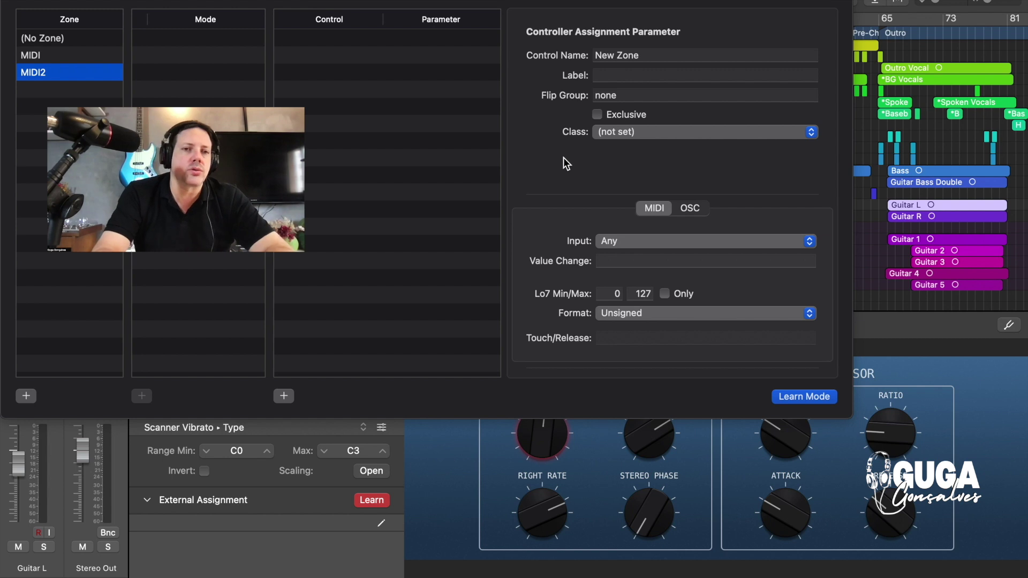
Examine the Class, MIDI Input and Format options available for the MIDI2 zone's controller assignment.
{"action": "left_click", "coordinate": [634, 134]}
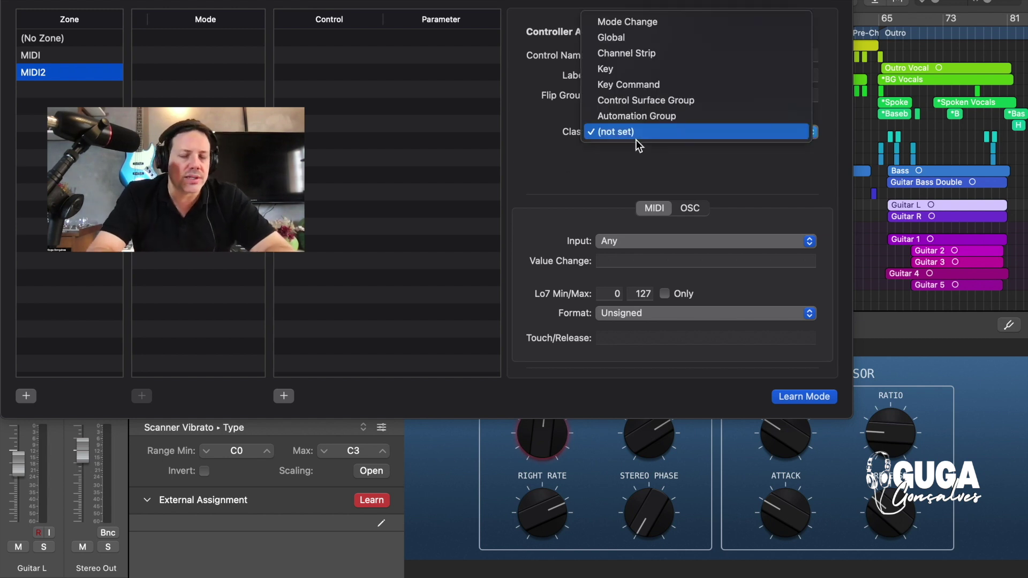
{"action": "left_click", "coordinate": [628, 214]}
{"action": "left_click", "coordinate": [630, 241]}
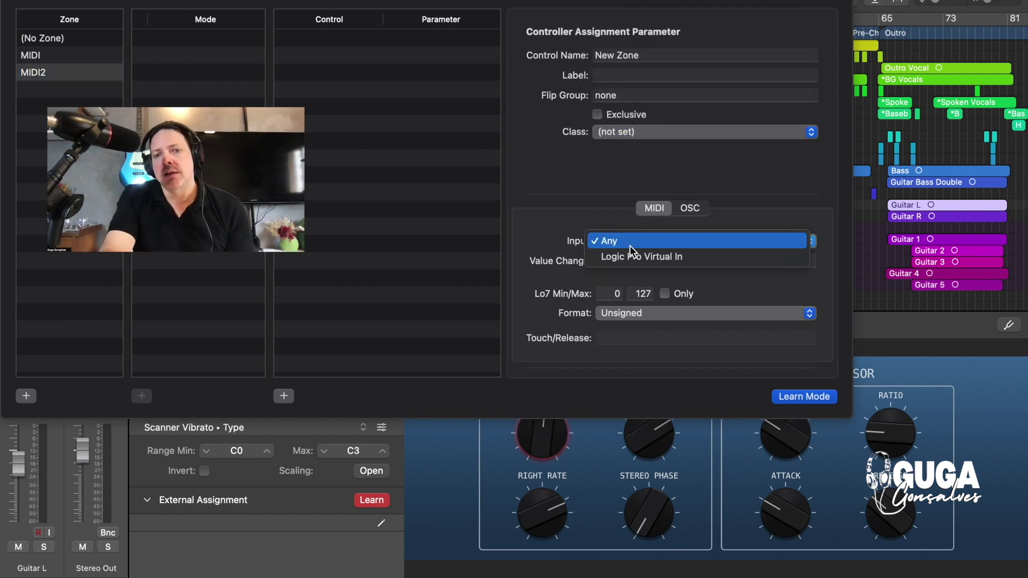
{"action": "left_click", "coordinate": [584, 283]}
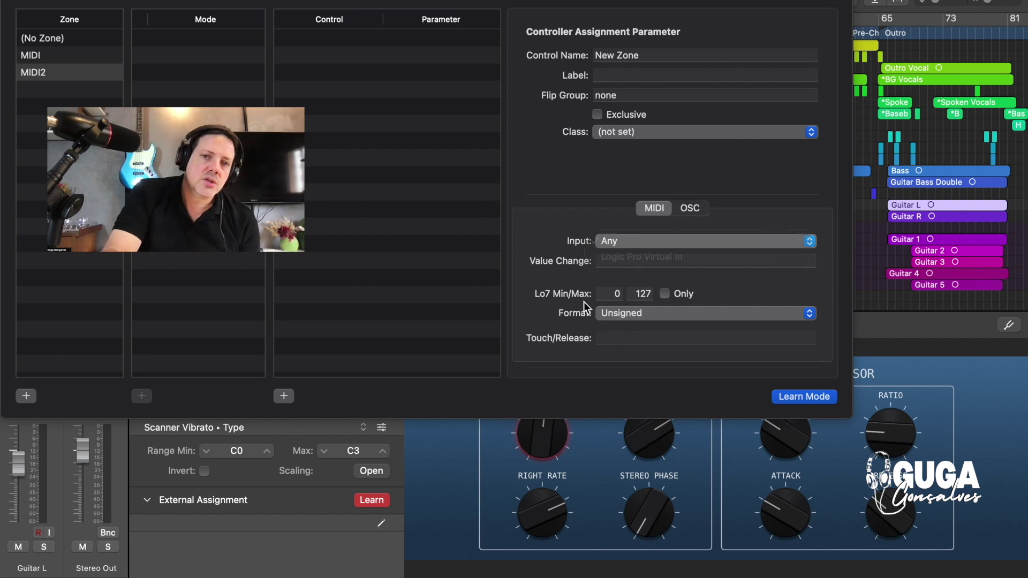
{"action": "left_click", "coordinate": [605, 313]}
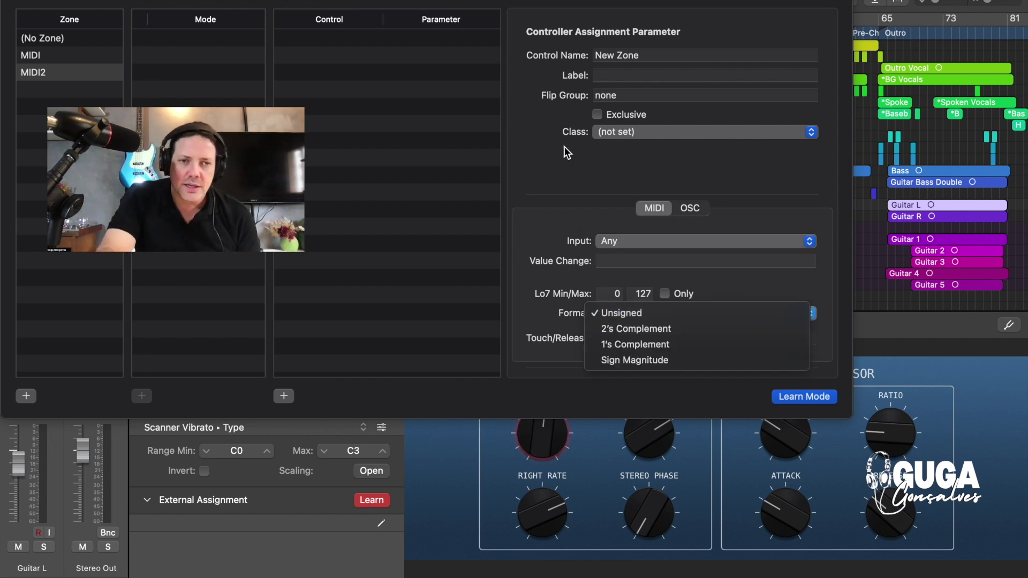
{"action": "left_click", "coordinate": [568, 124]}
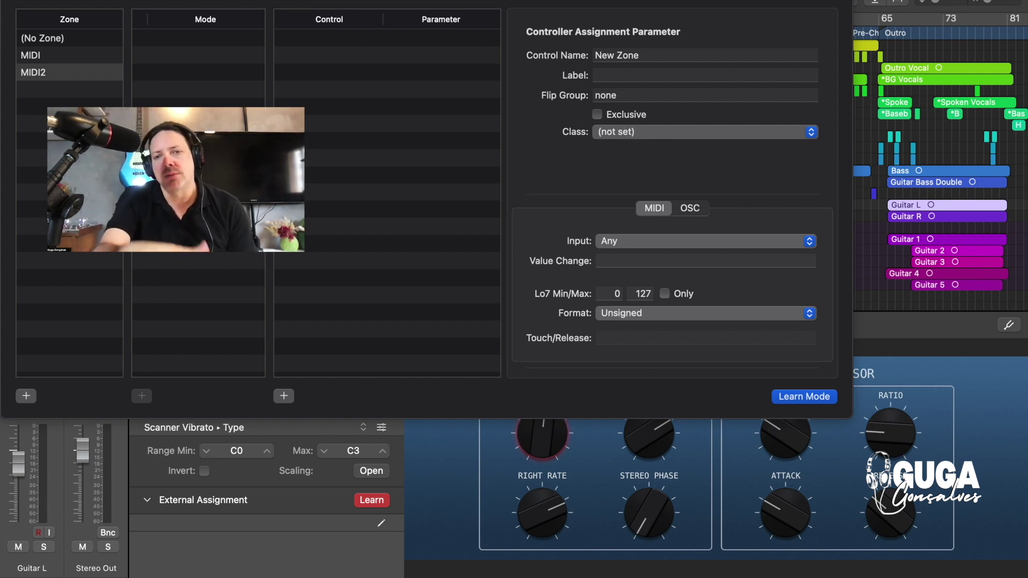
Close the controller assignments and turn off learning for the Type knob's external assignment.
{"action": "key", "text": "super+w"}
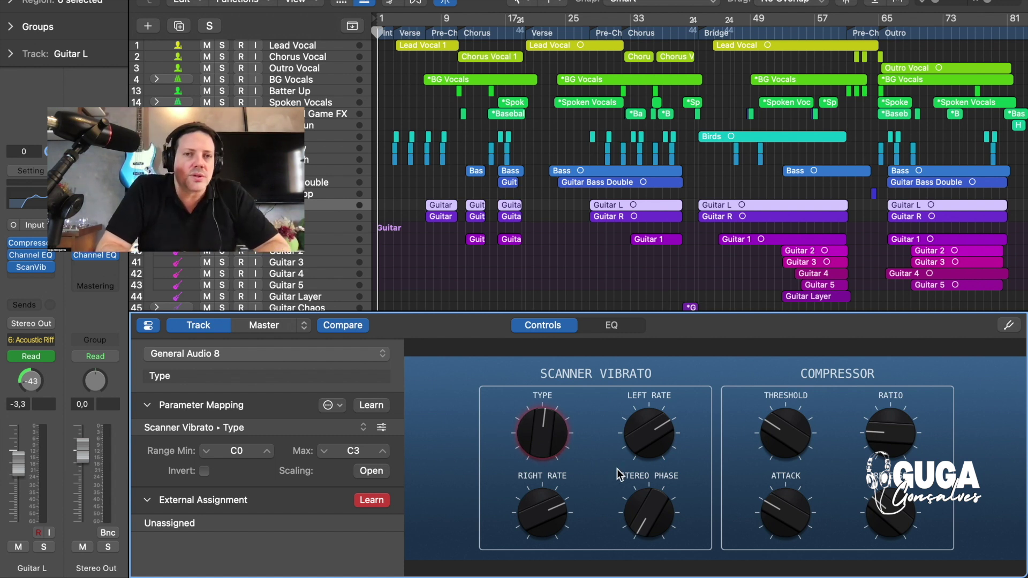
{"action": "left_click", "coordinate": [377, 500]}
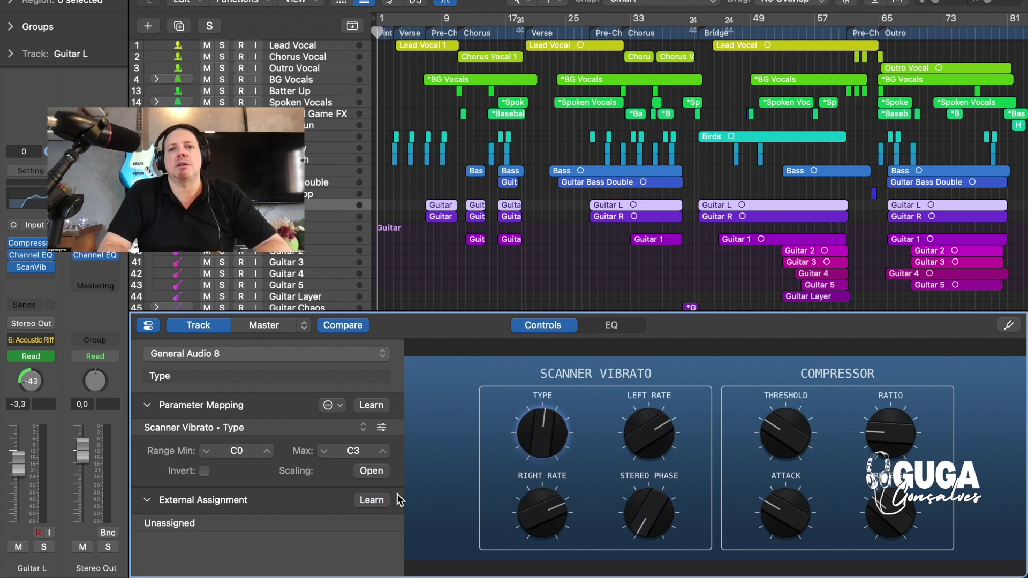